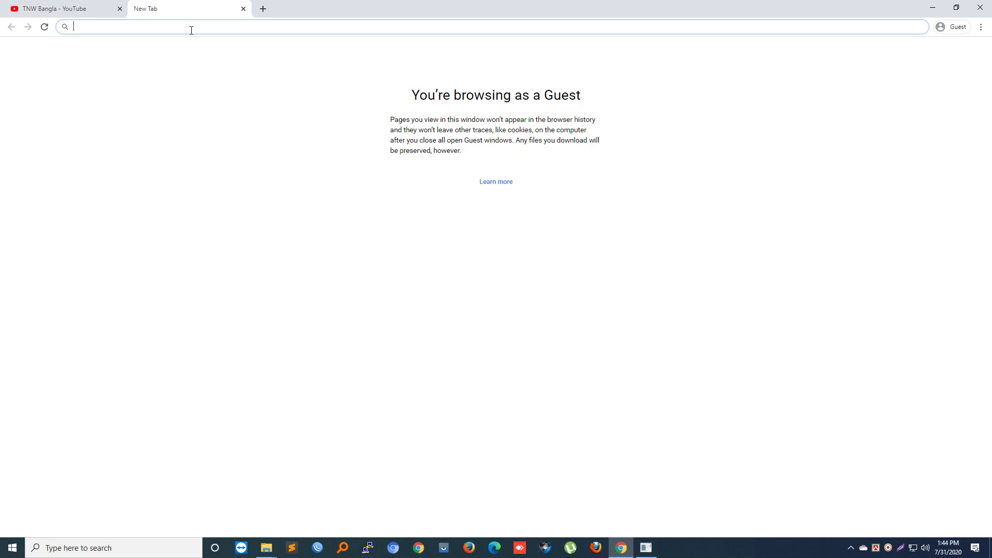
- Search Google for "Download Python 3.7", using the corrected spelling of the query
text(Dow)
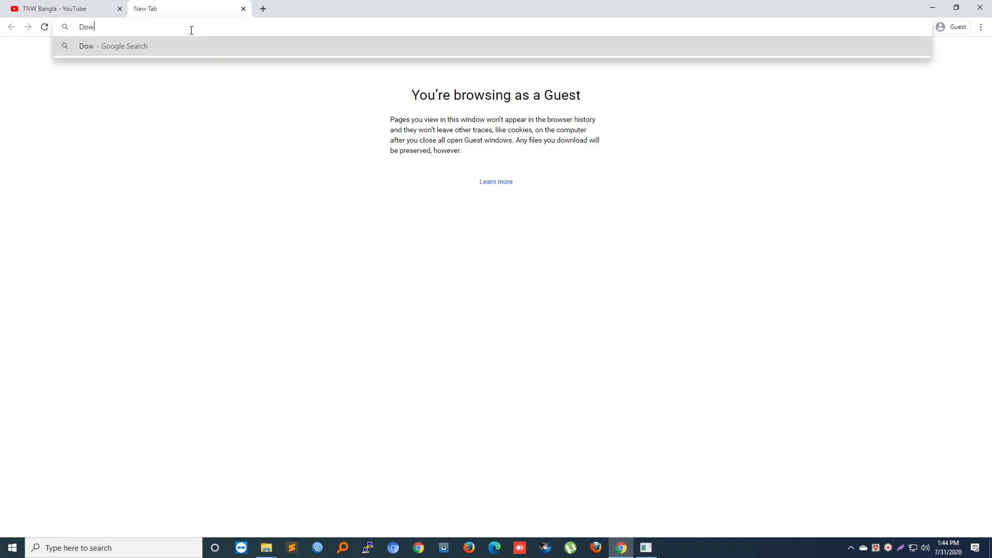
text(nlaod Python 3.7)
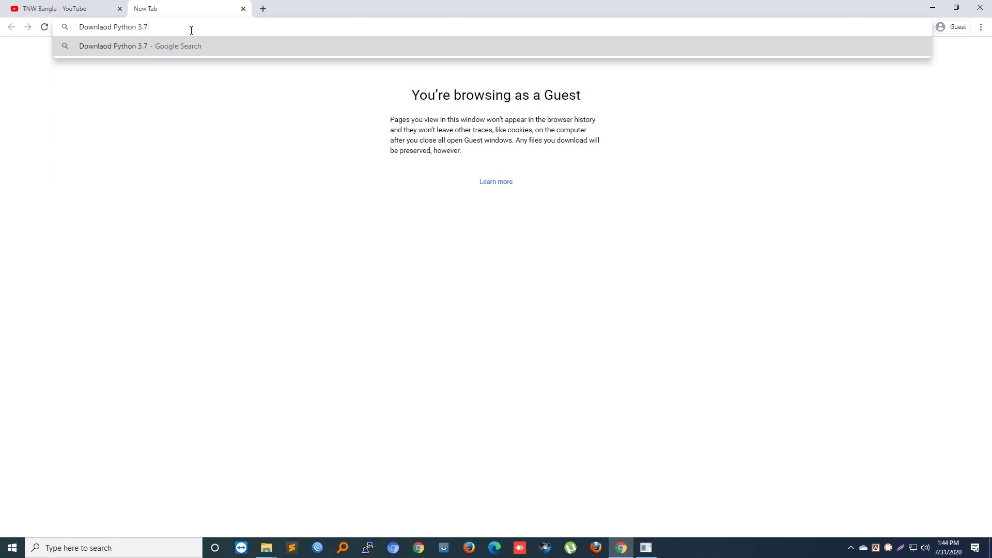
key(Return)
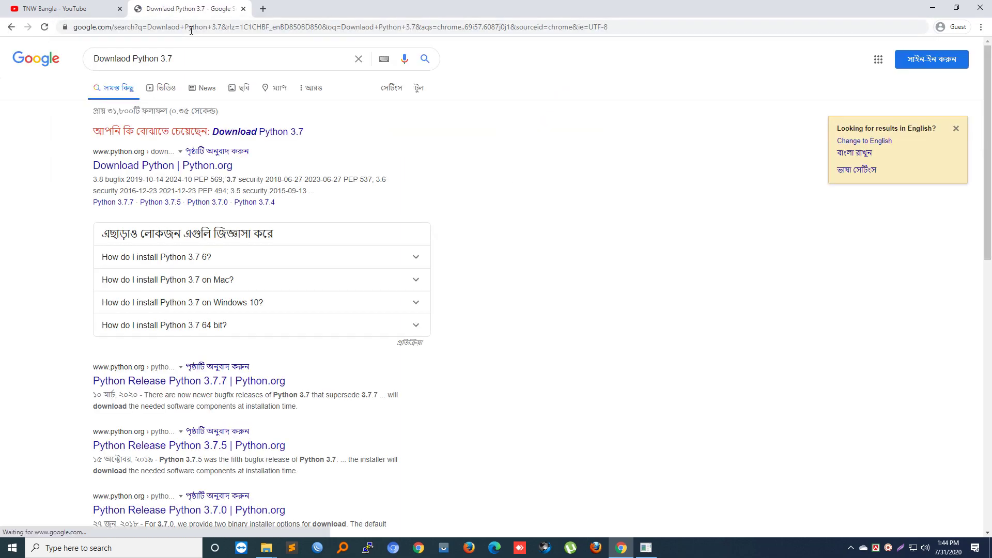
click(248, 132)
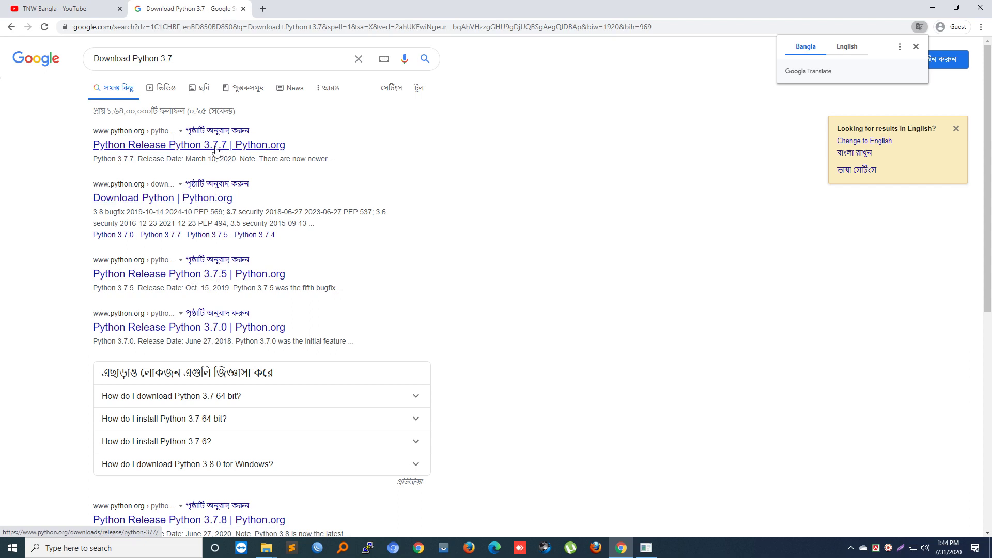
- Switch to the Python folder in File Explorer and run the python-3.7.0-amd64.exe installer, allowing it to open
mouse_move(266, 547)
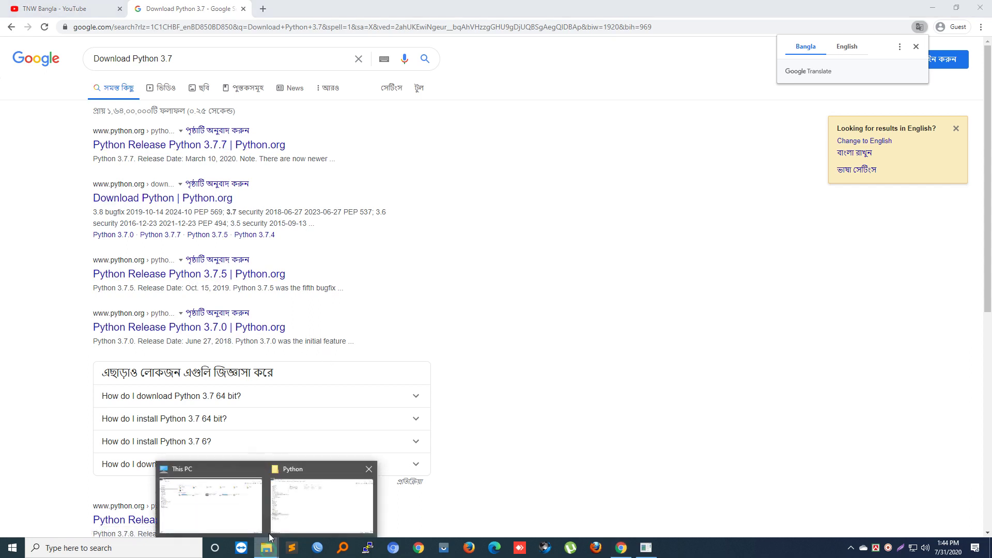
click(311, 505)
click(246, 95)
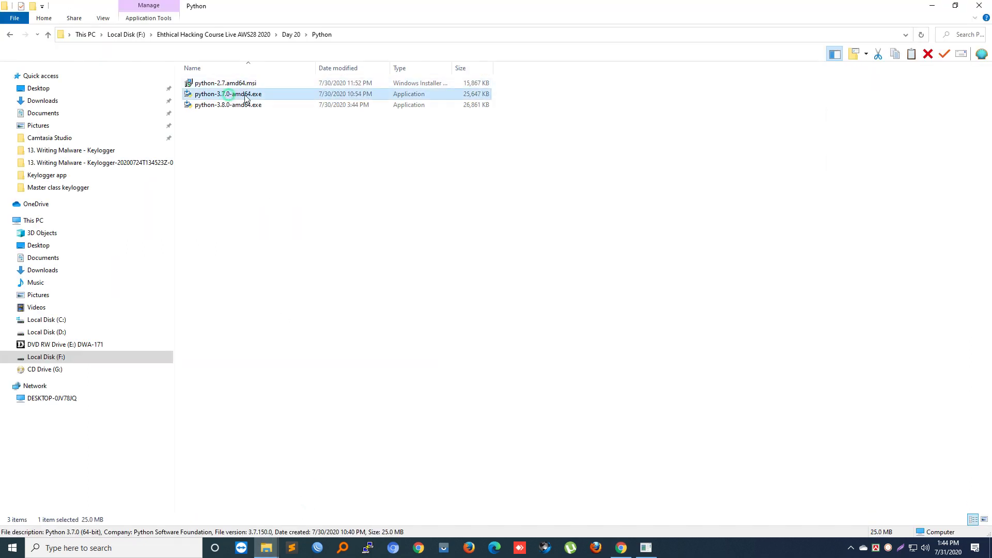
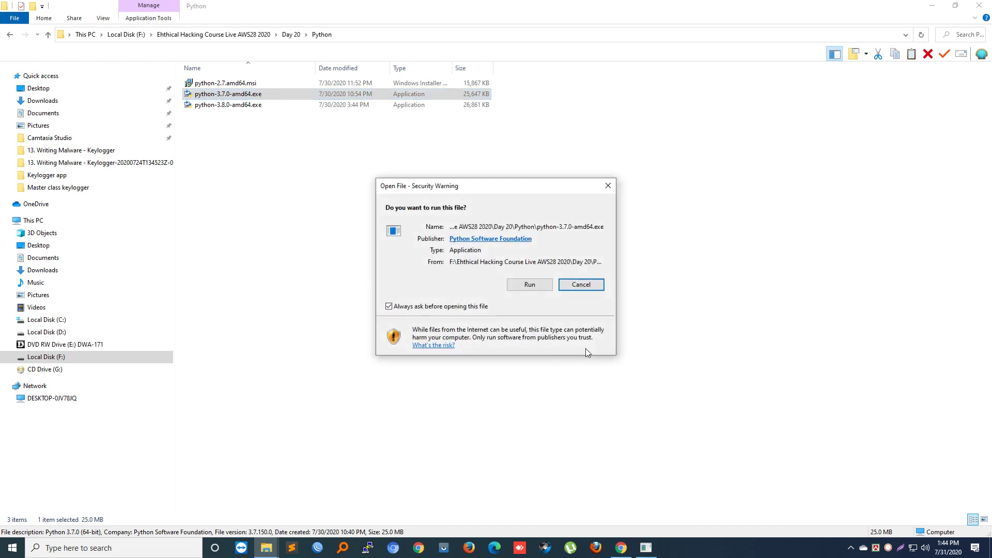
click(529, 284)
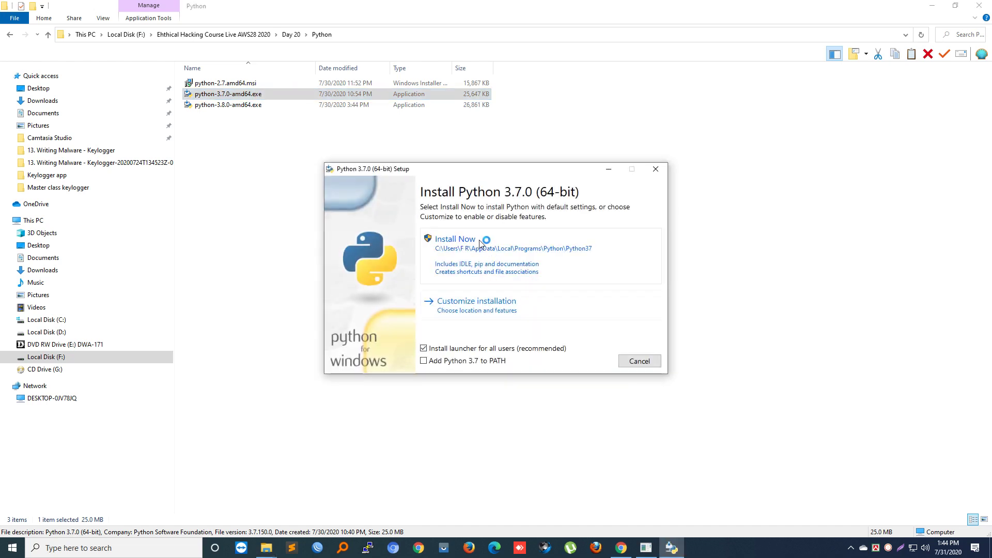
- Install Python 3.7.0 with the default settings and Python 3.7 added to PATH, and close the finished setup
click(429, 361)
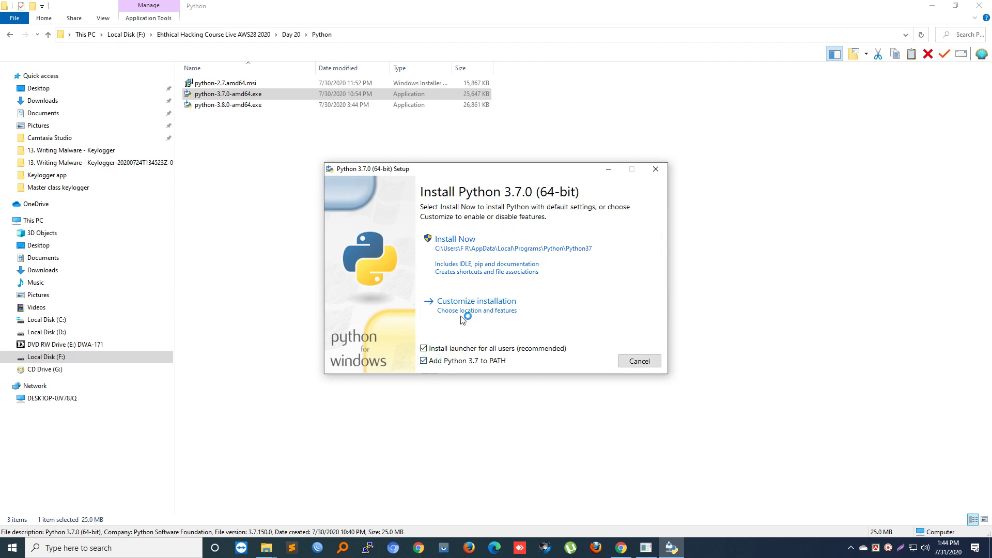
click(461, 252)
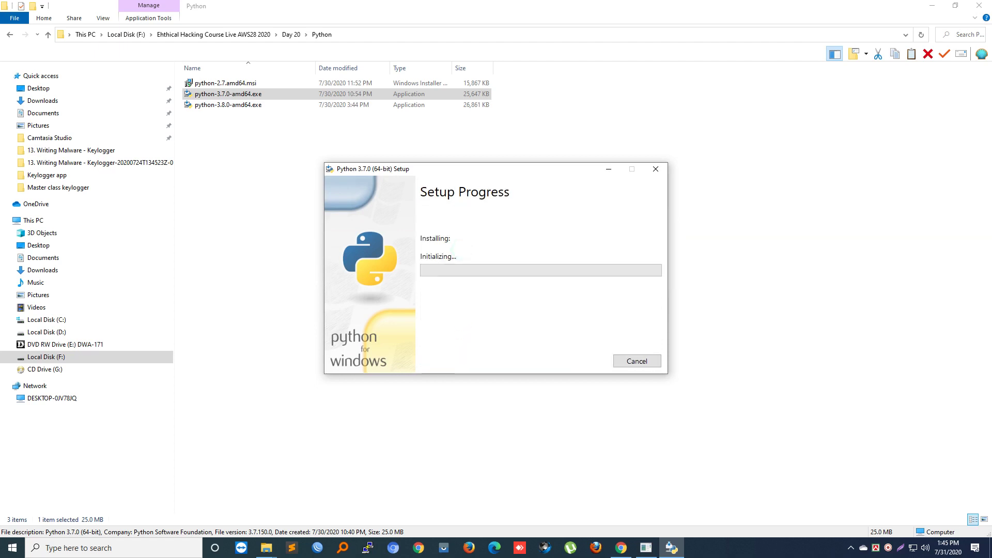
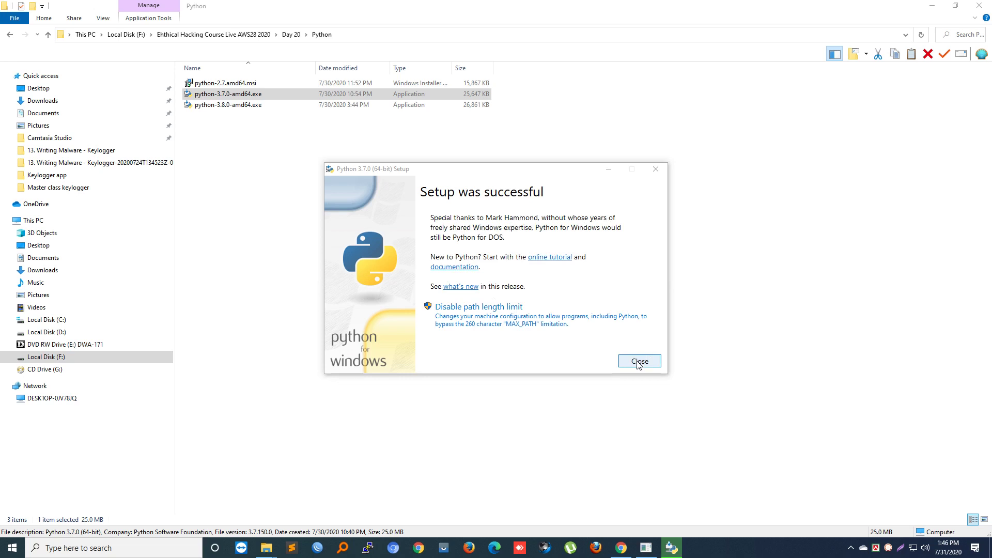
click(639, 361)
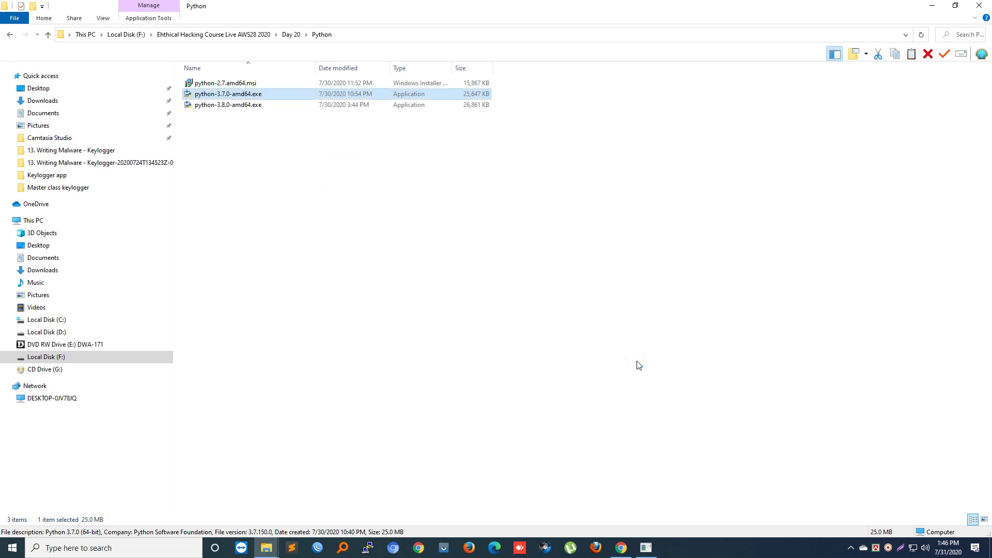
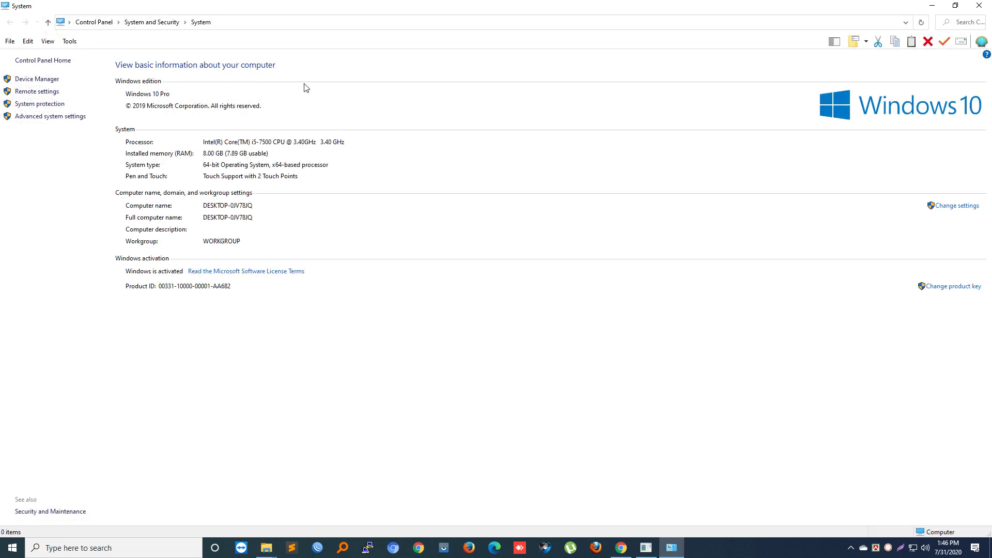
- Remove the Python37 and Python37\Scripts folder entries from the system Path environment variable
click(61, 117)
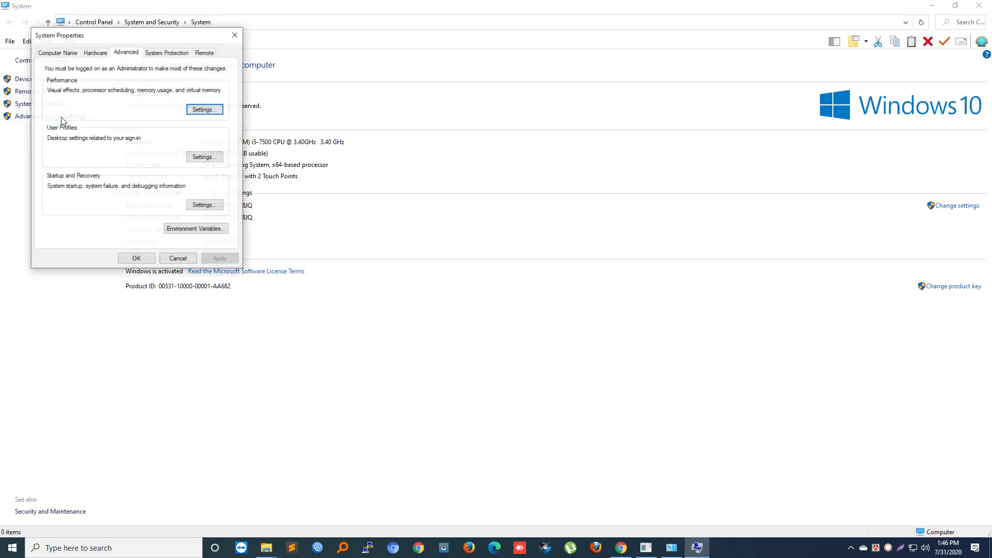
click(204, 230)
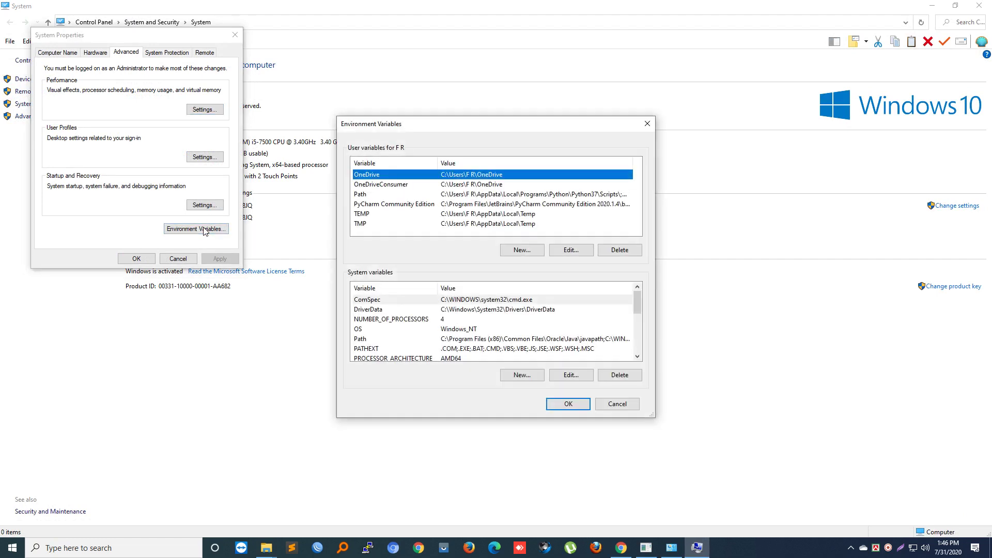
click(367, 196)
click(369, 341)
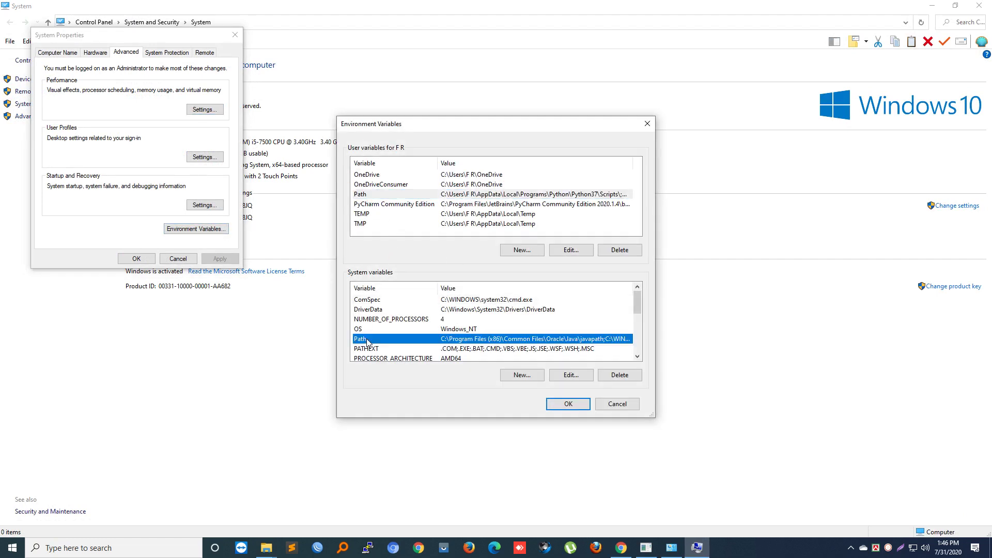
double_click(454, 341)
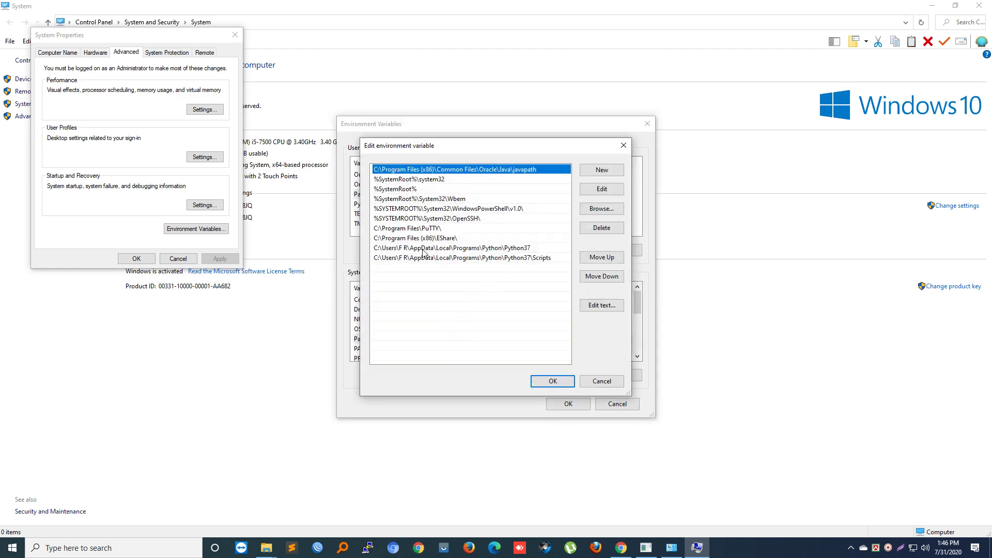
click(466, 250)
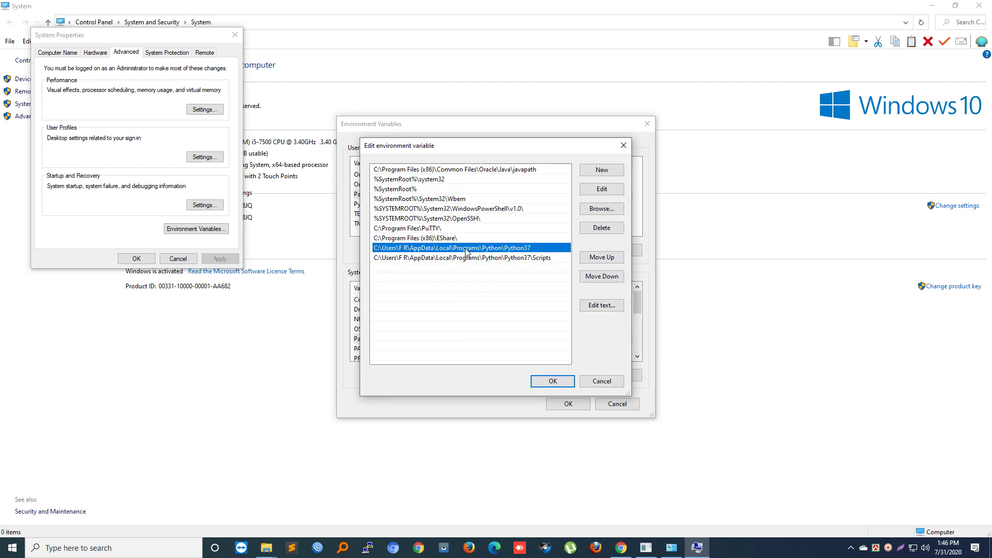
click(601, 228)
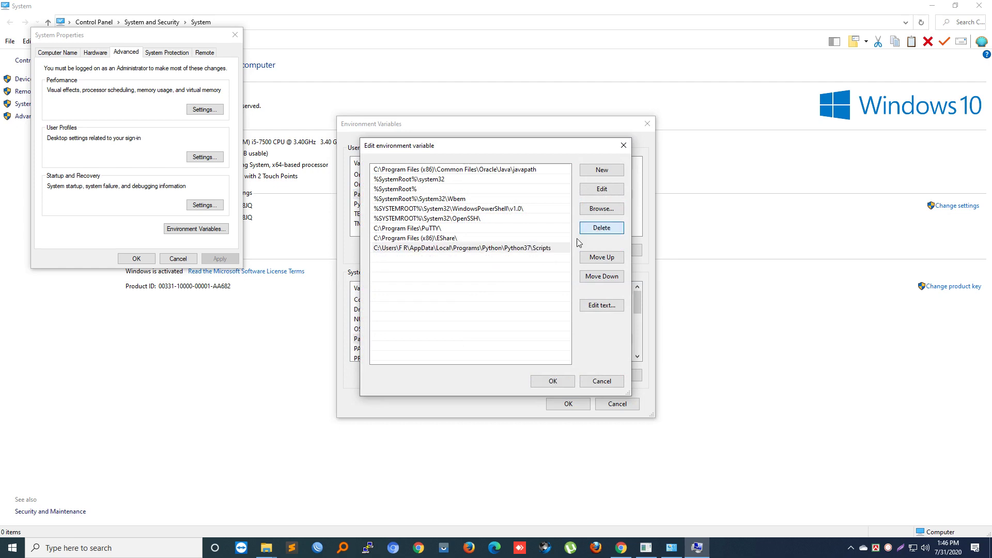
click(520, 250)
click(601, 228)
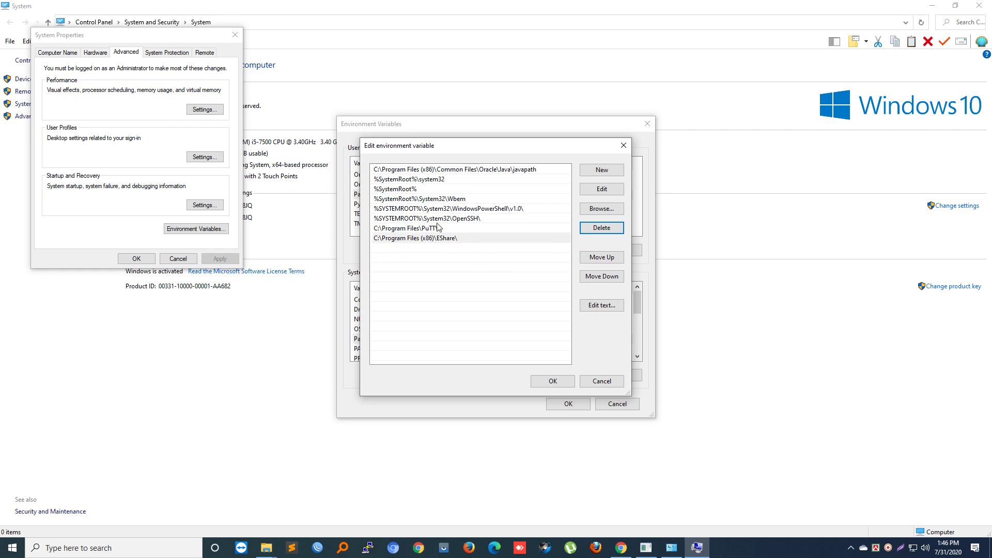
- In File Explorer, open the Python37 installation folder under AppData\Local\Programs\Python in the user's profile on drive C
click(266, 547)
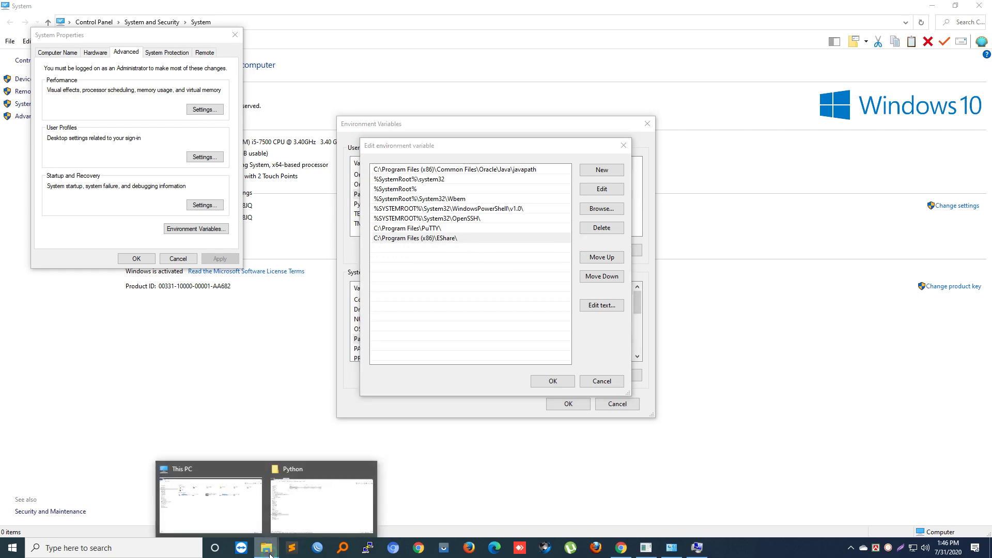
click(232, 508)
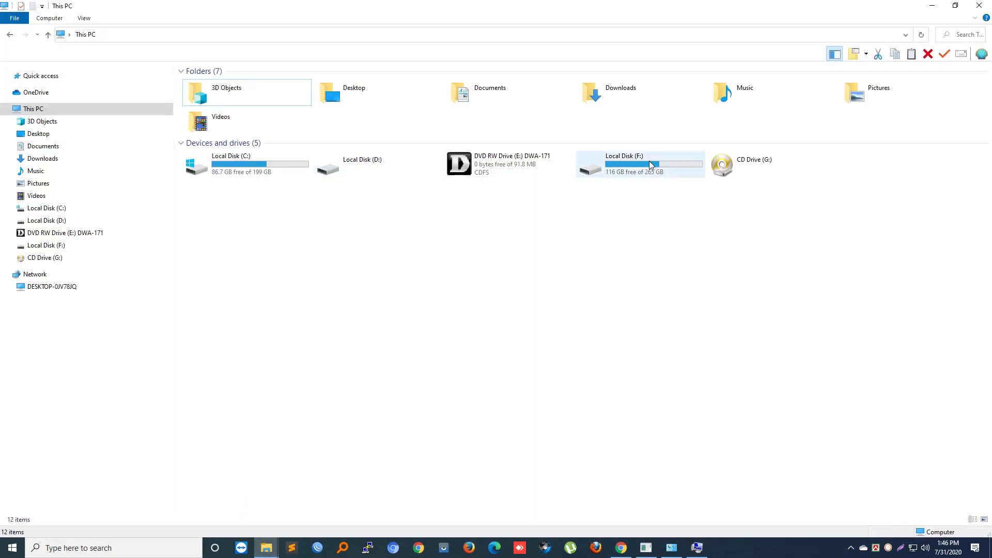
double_click(249, 164)
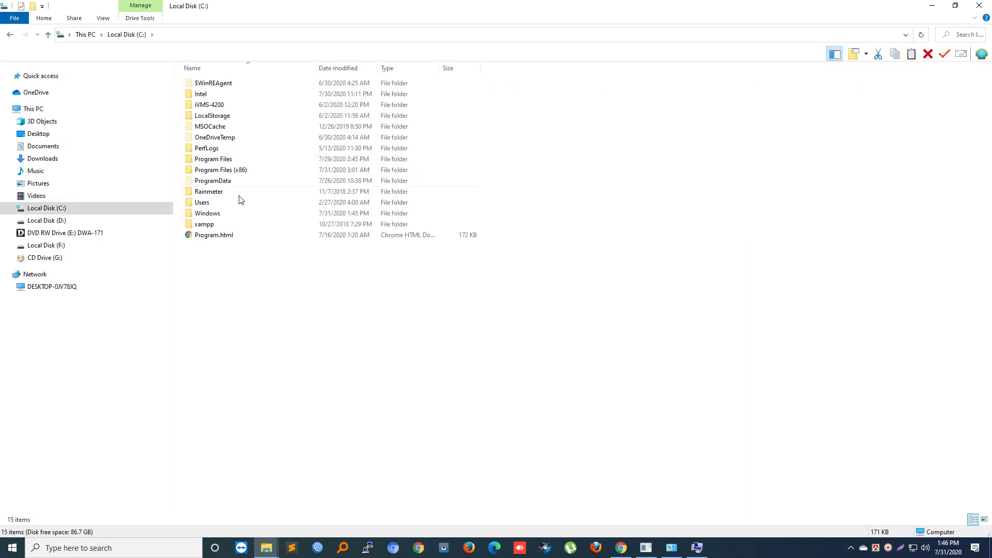
double_click(223, 204)
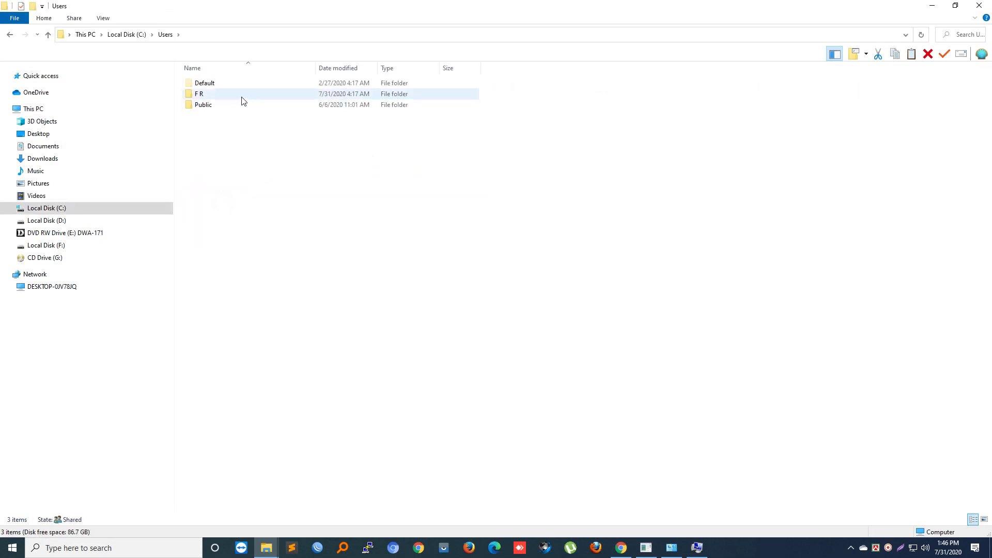
double_click(230, 95)
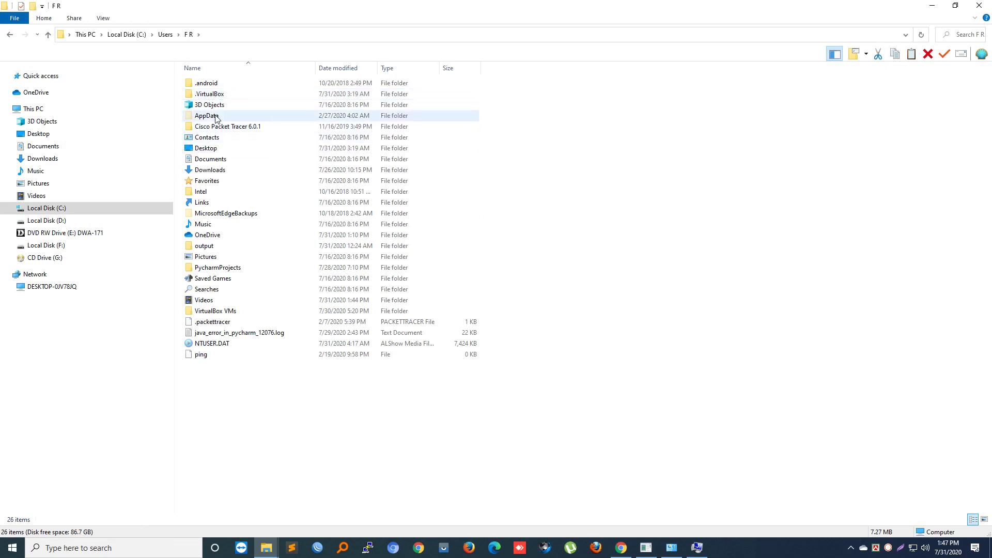
double_click(216, 116)
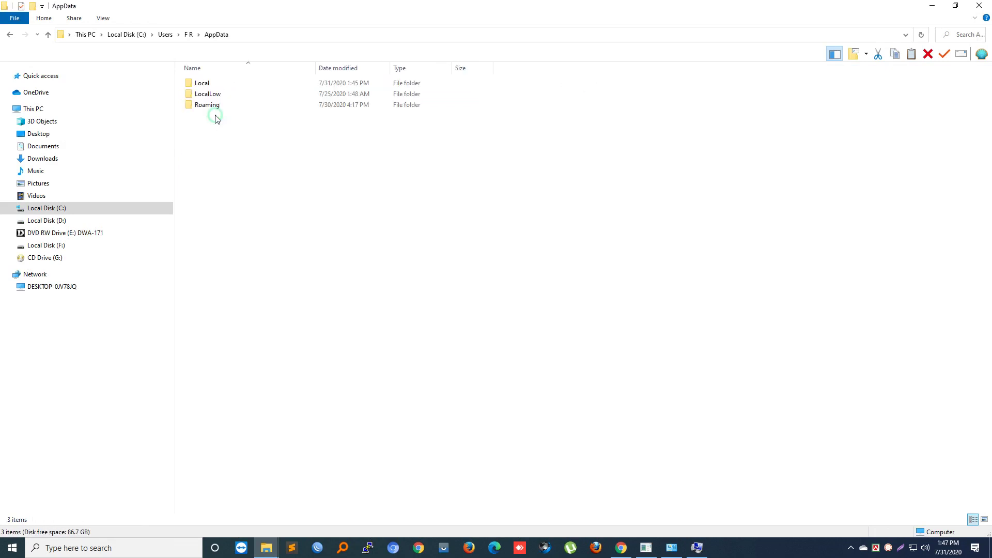
double_click(219, 83)
scroll(231, 196, down, 4)
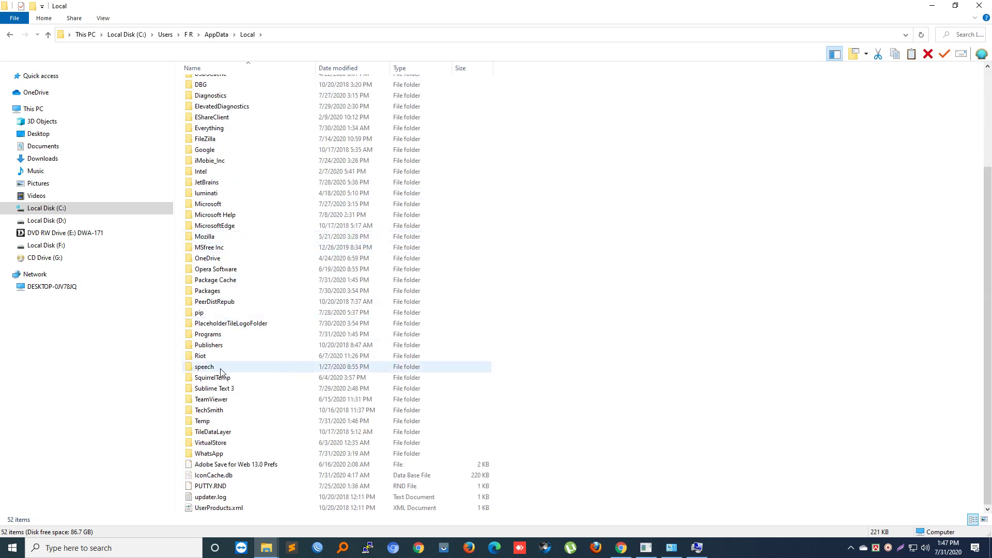
double_click(260, 334)
double_click(241, 106)
double_click(243, 85)
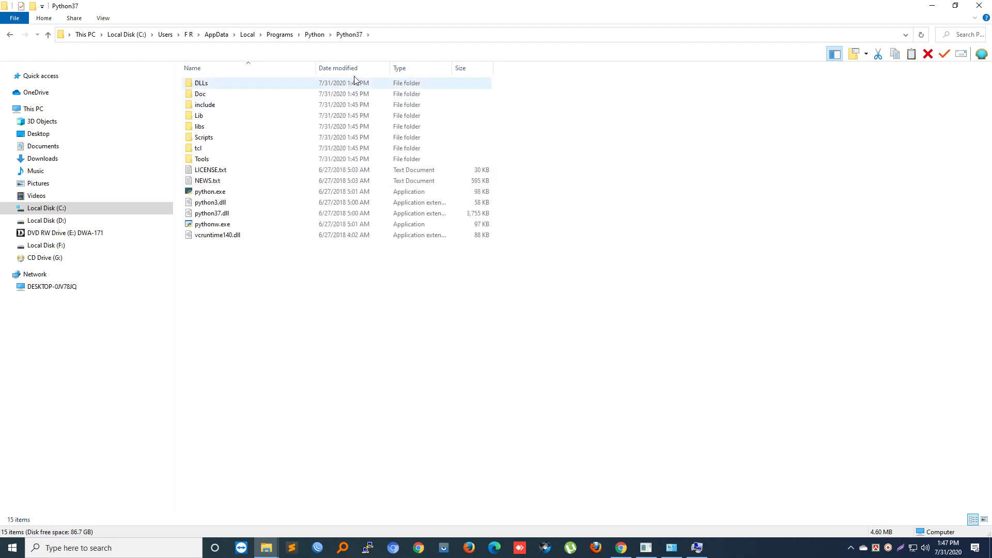
- Copy the Python37 folder's full path and add it as a new entry in the system Path variable
click(387, 34)
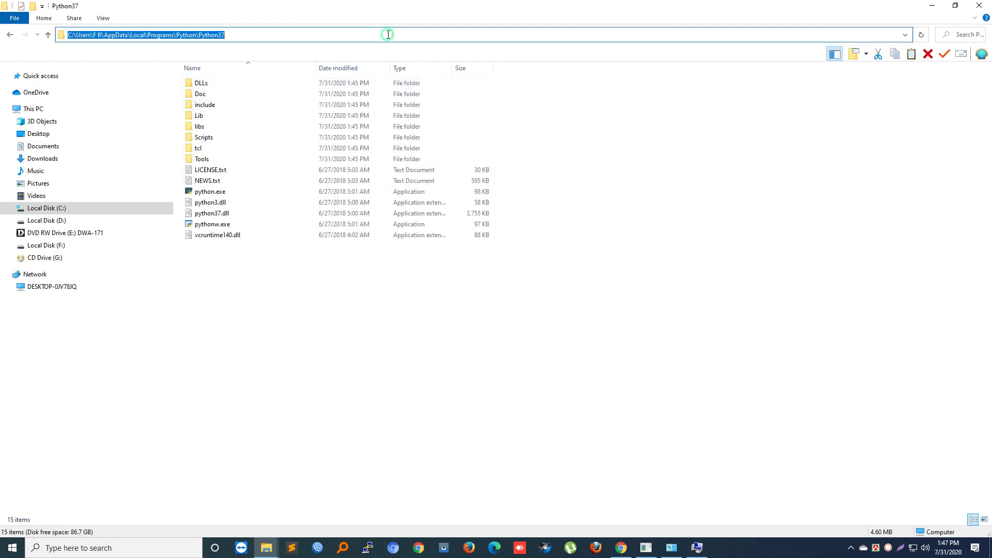
right_click(192, 35)
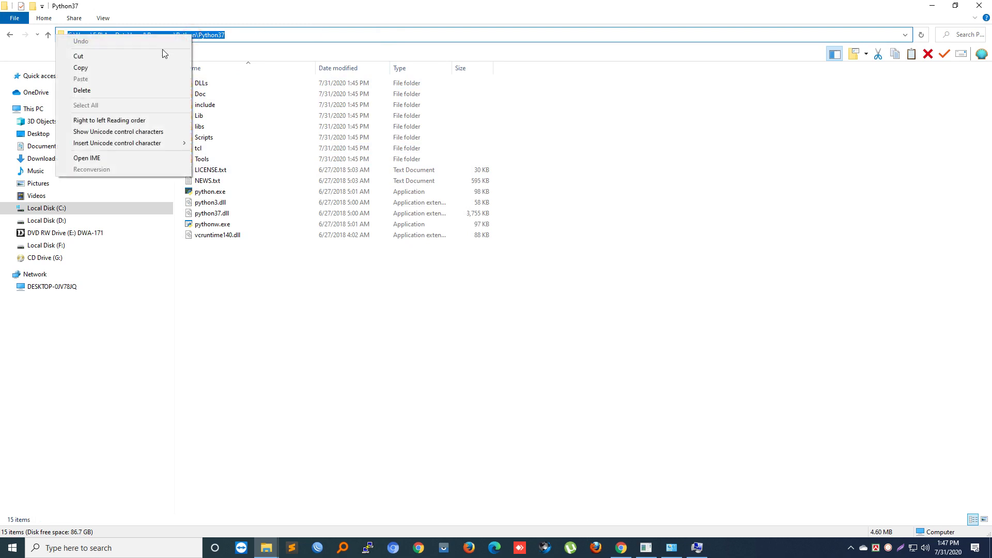
click(103, 66)
click(696, 552)
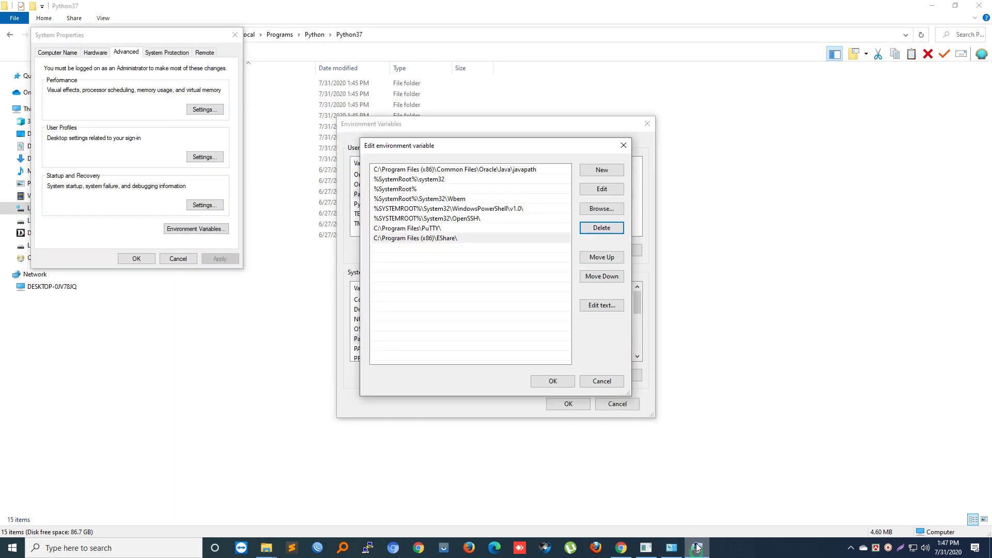
click(599, 171)
right_click(389, 248)
click(284, 292)
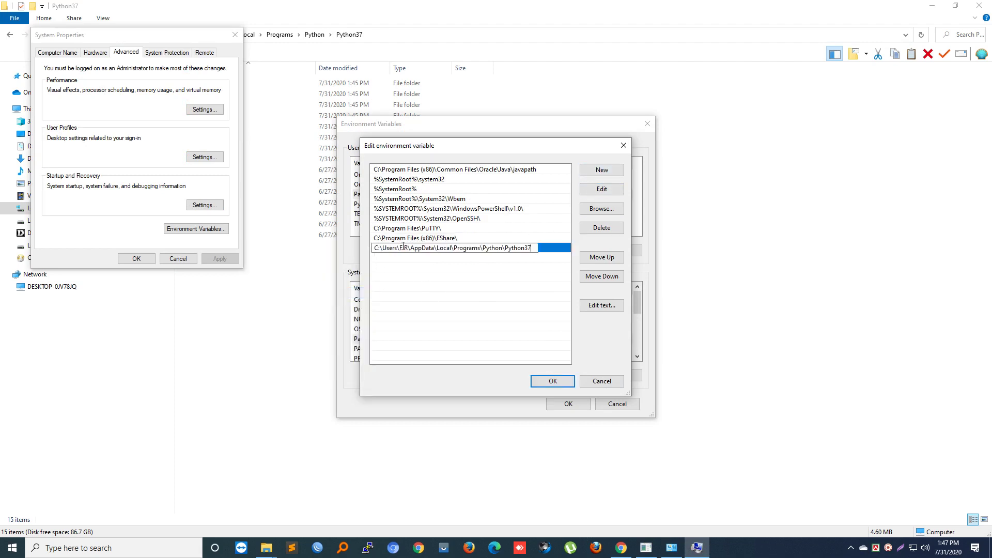
click(551, 383)
- Commit the new Python37 Path entry, and copy the full path of the Scripts folder inside the Python37 folder
double_click(394, 342)
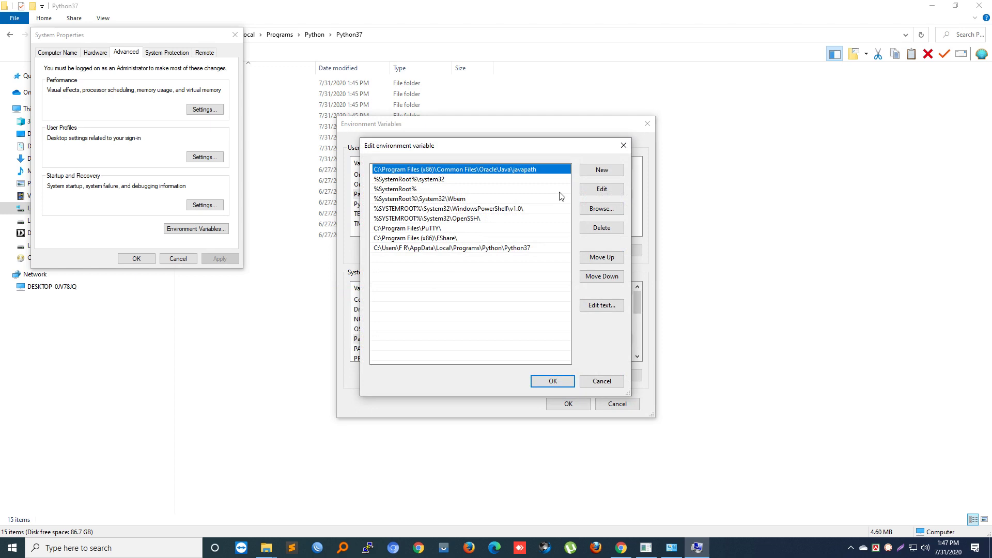
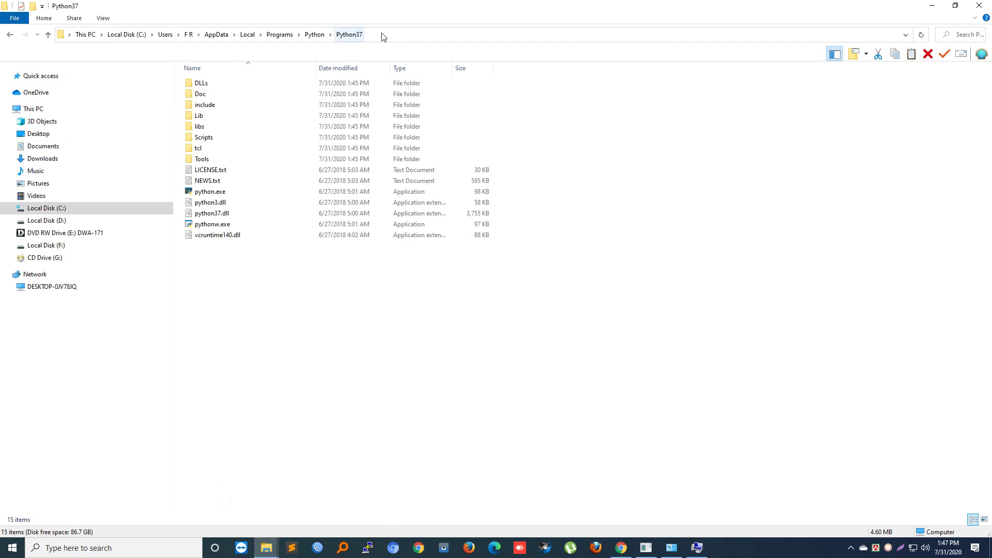
double_click(231, 138)
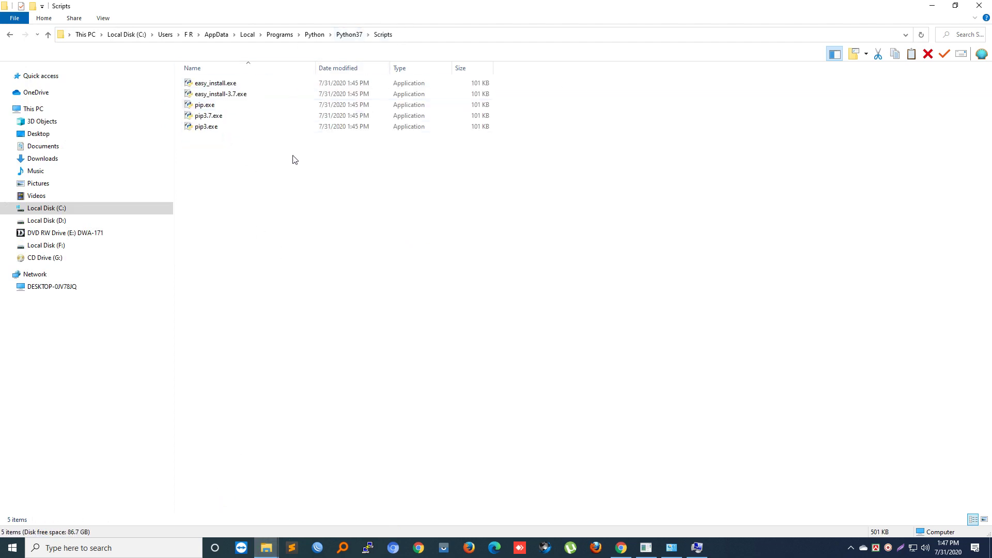
click(416, 34)
right_click(230, 35)
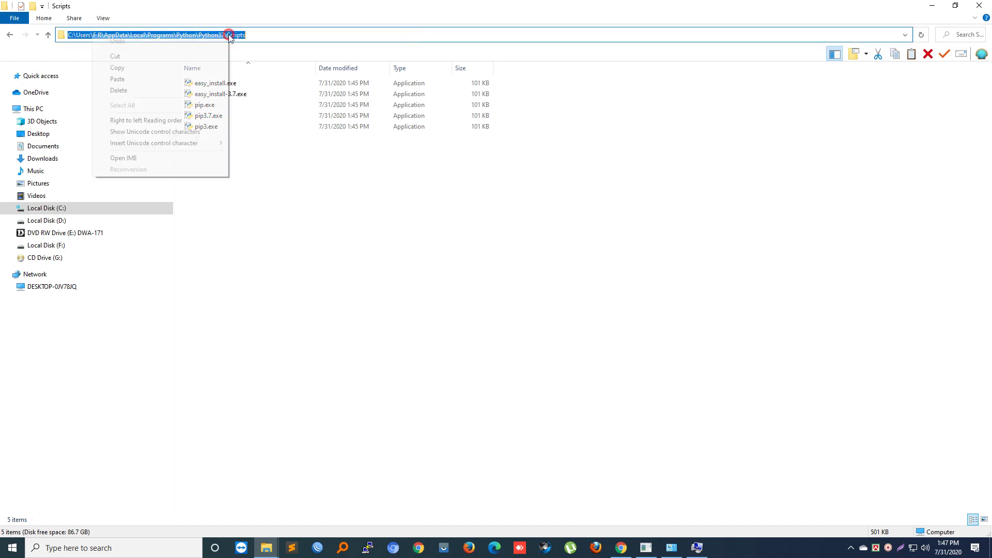
click(131, 67)
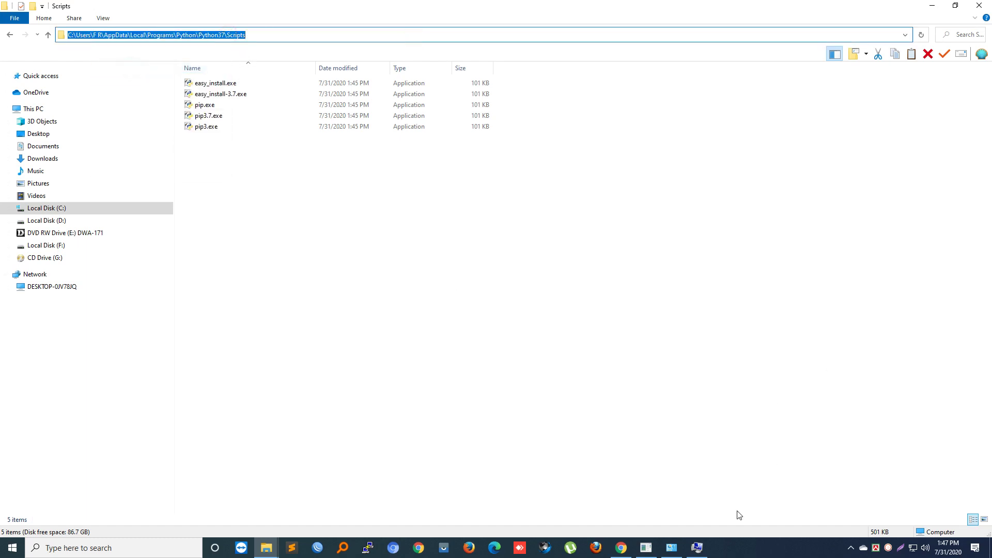
- Add the copied Python37\Scripts path as a new entry in the system Path variable and confirm the environment variable changes
click(696, 548)
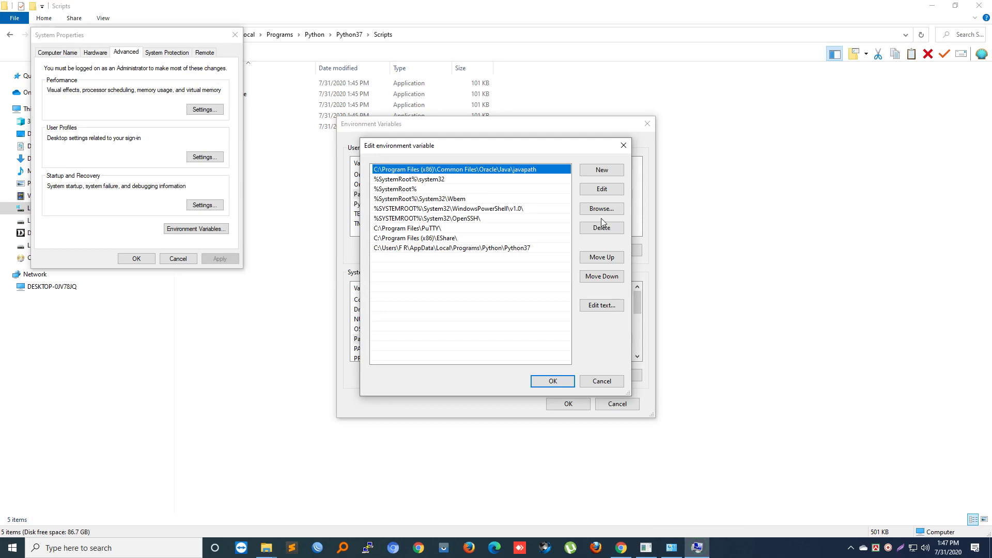
click(609, 170)
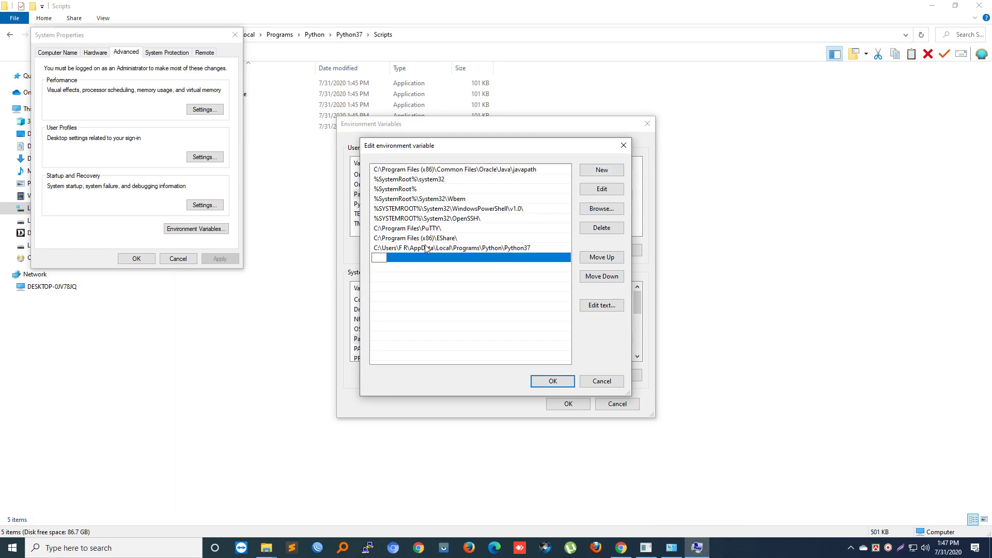
right_click(379, 257)
click(268, 302)
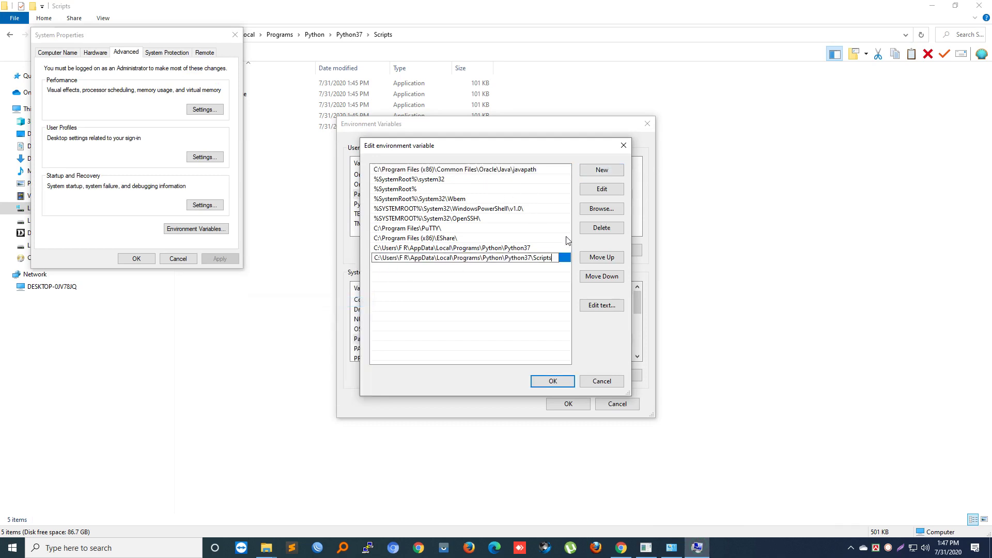
click(555, 381)
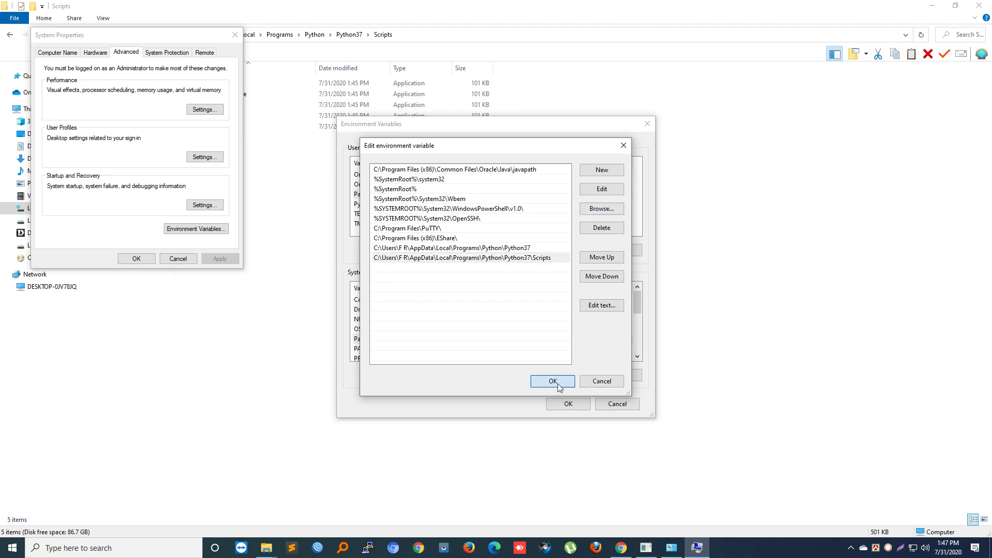
click(567, 406)
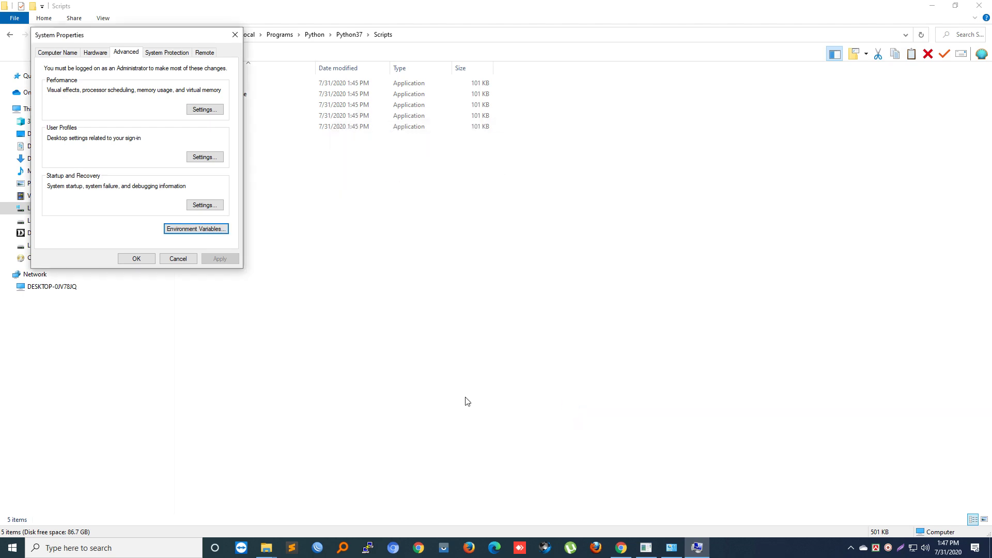
- Open a Command Prompt and start the Python interpreter with the python command
click(99, 554)
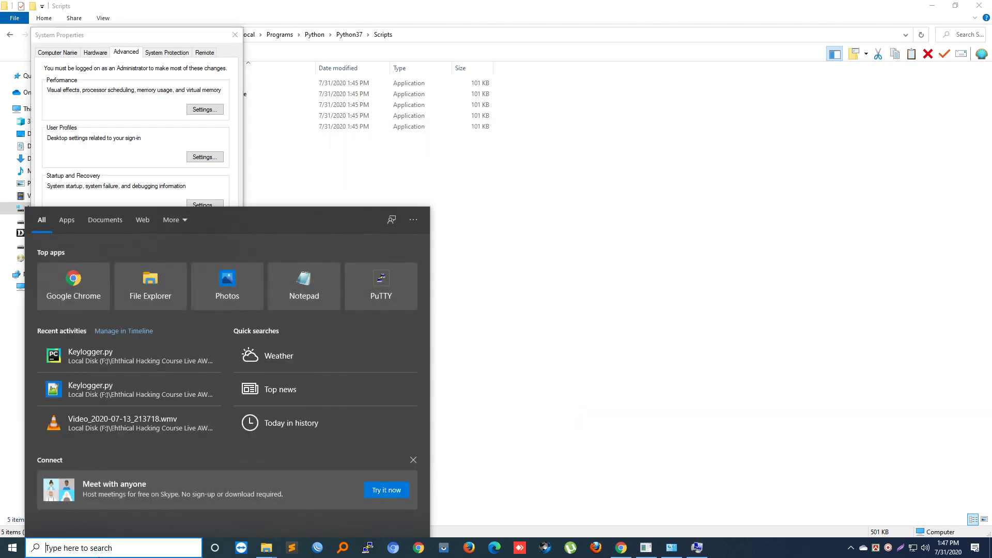
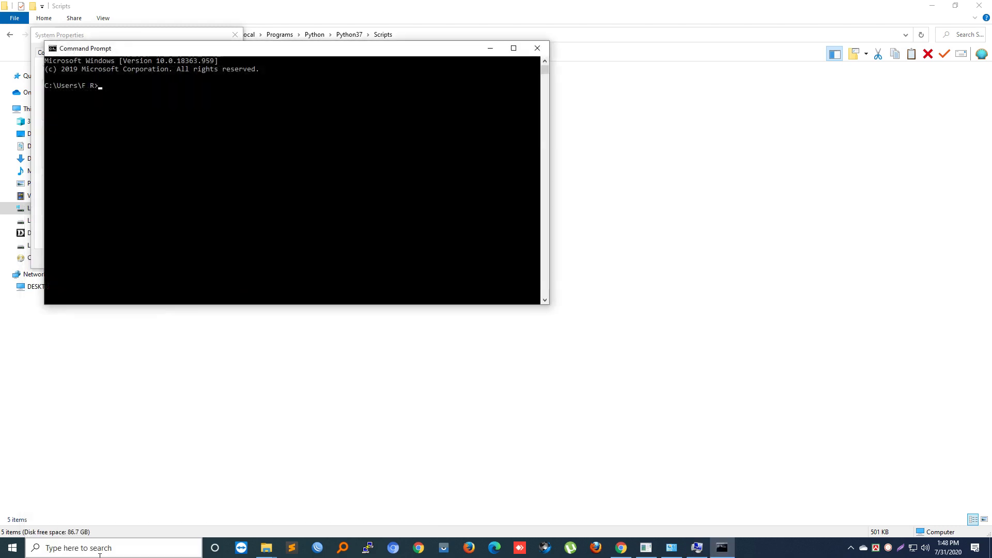
text(python)
key(Return)
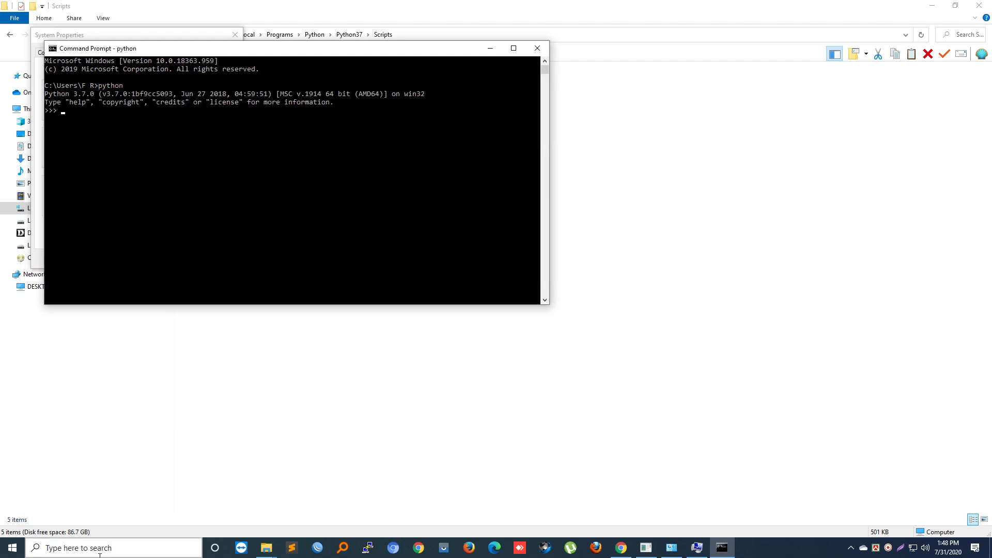
- Test the Python interpreter by submitting several blank lines and evaluating 5+5, 10-5 and 5*5
key(Return)
key(Return)
key(Return)
key(Return)
text(5+5)
key(Return)
text(10-5)
text(*5)
key(Return)
- Submit the text "Work fine." at the Python prompt and write "Thank you for Watching" on a new prompt line
text(Work fine.)
key(Return)
key(Return)
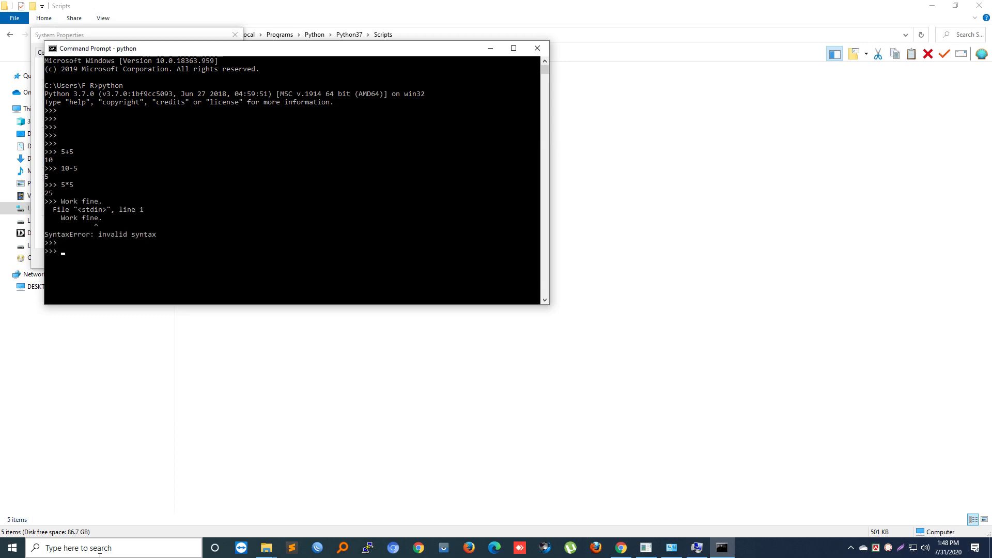
text(Thank you for Watching)
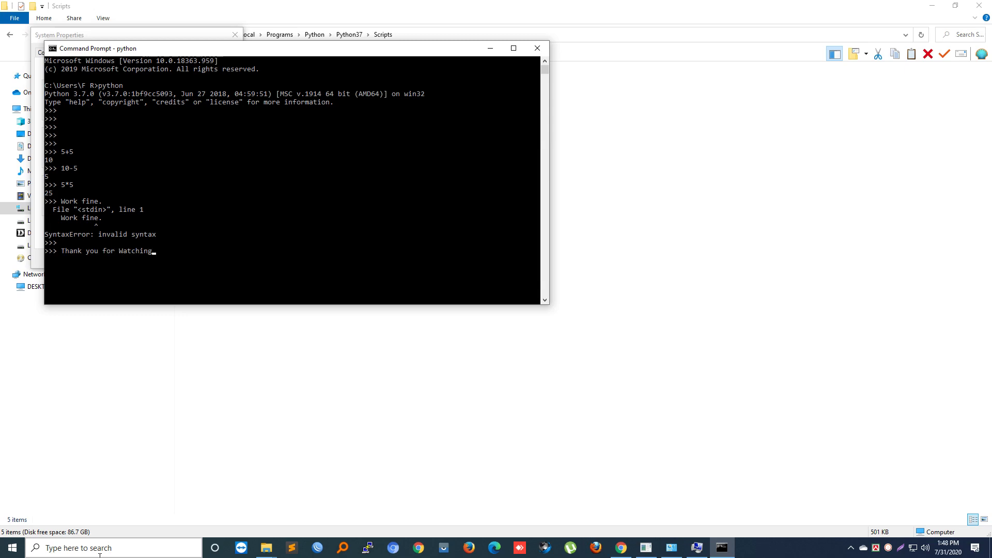